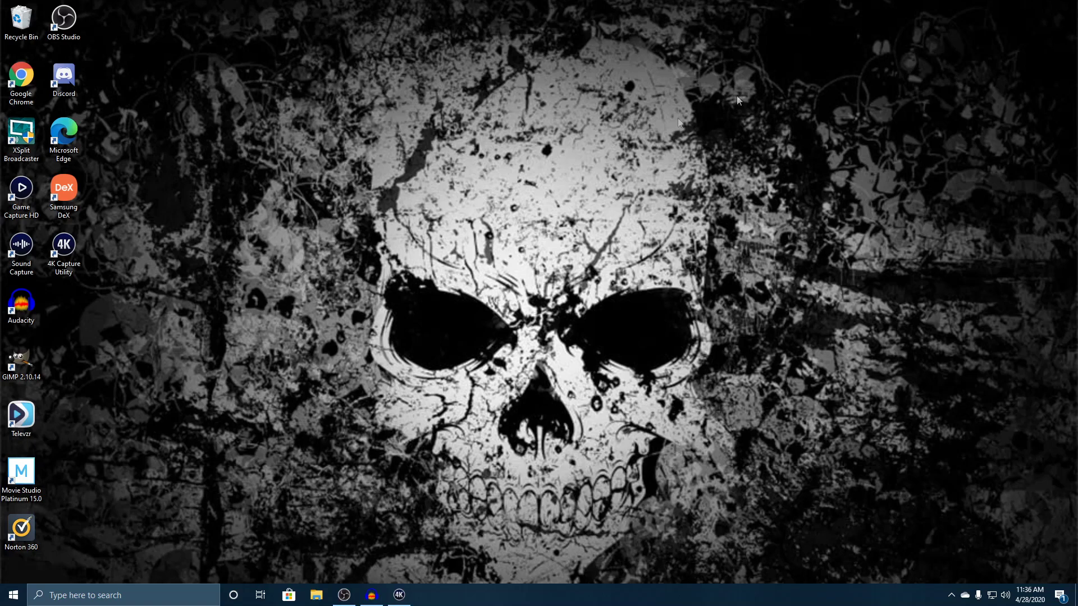
Restore the 4K Capture Utility window from the taskbar to show the live Xbox feed
{"action": "left_click", "coordinate": [395, 597]}
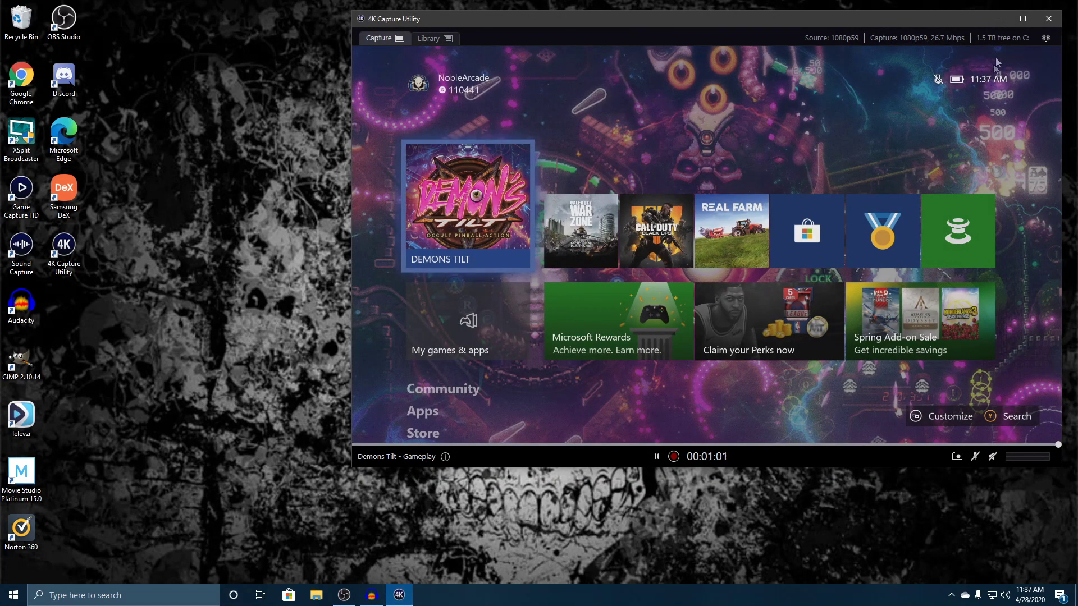
Maximize the 4K Capture Utility window to fill the screen
{"action": "left_click", "coordinate": [1026, 24]}
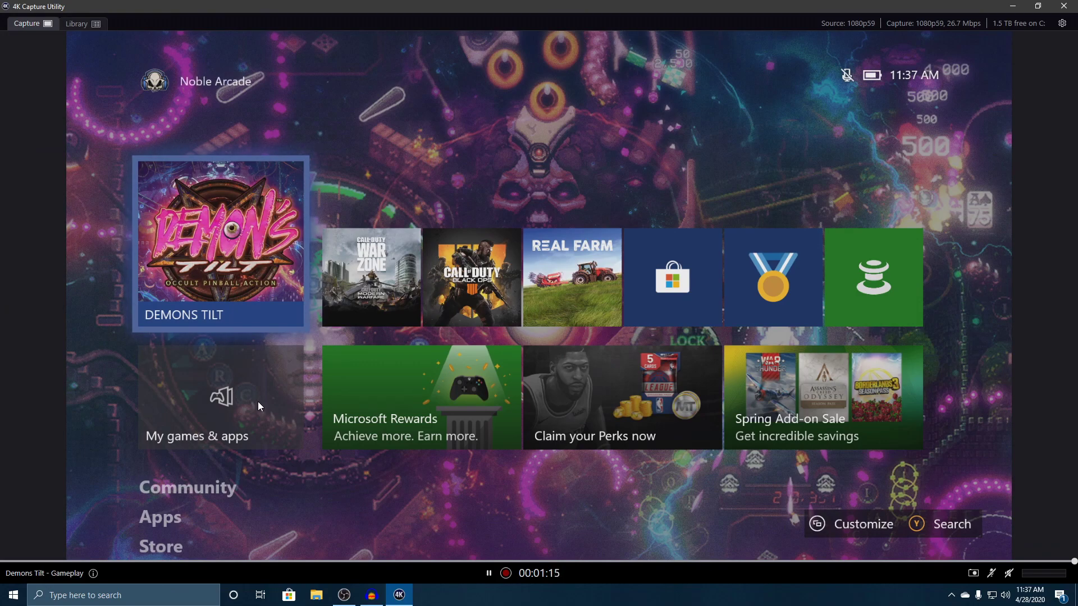
Open the Library and view the Favorites and Live Commentary collections
{"action": "left_click", "coordinate": [83, 23]}
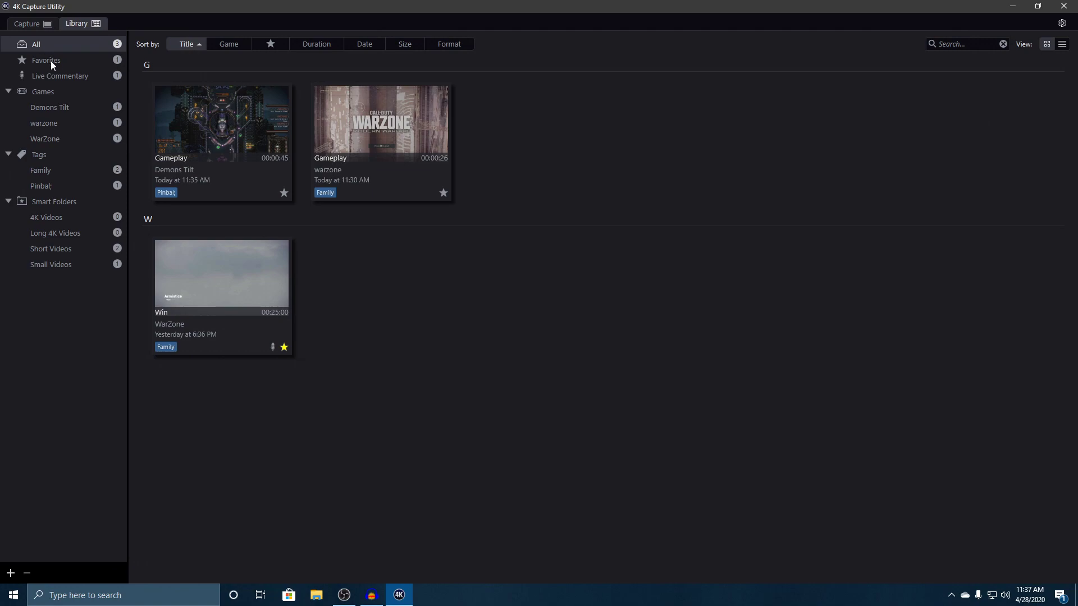
{"action": "left_click", "coordinate": [52, 64]}
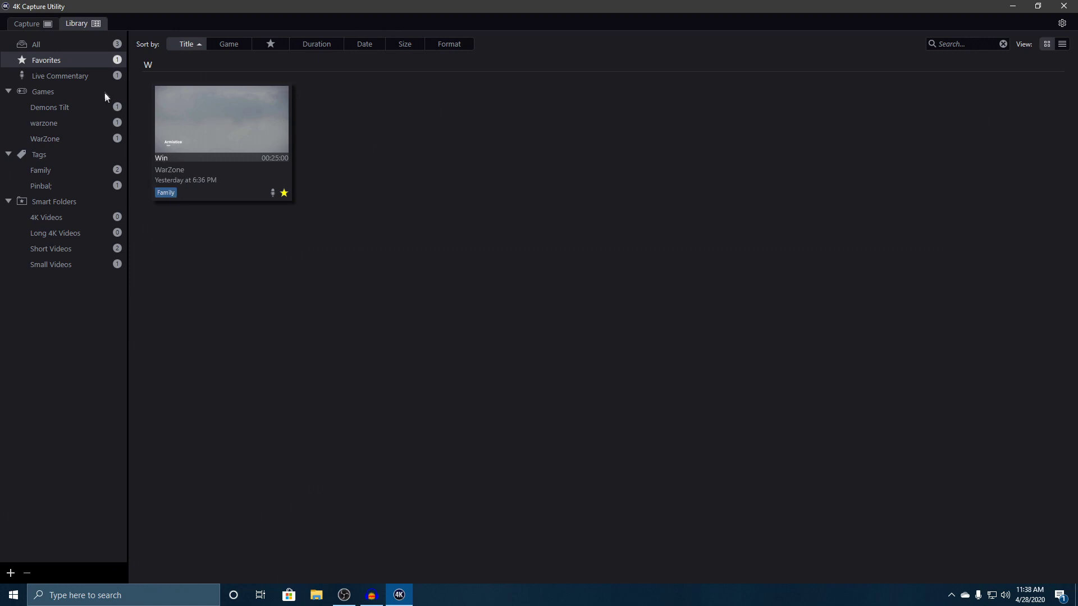
{"action": "left_click", "coordinate": [84, 79]}
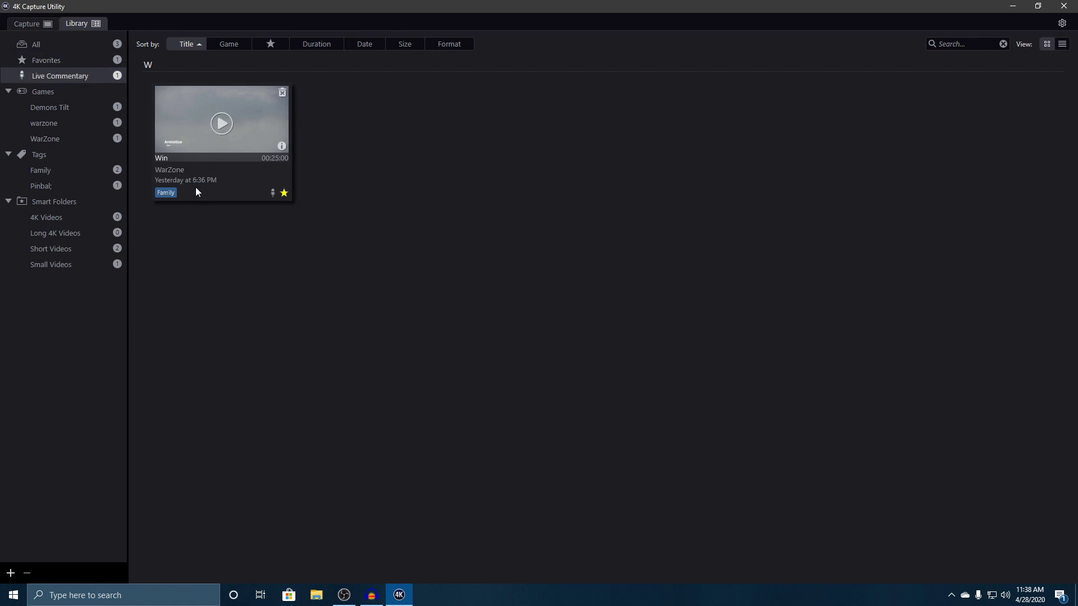
View the Games collection, collapsing and re-expanding its group
{"action": "left_click", "coordinate": [37, 97]}
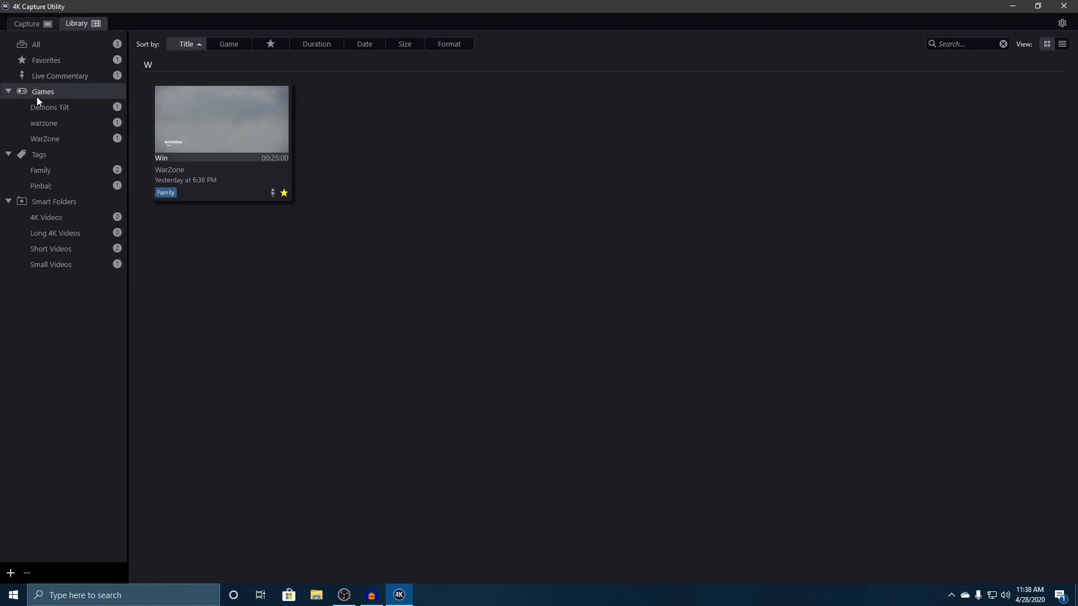
{"action": "left_click", "coordinate": [8, 93]}
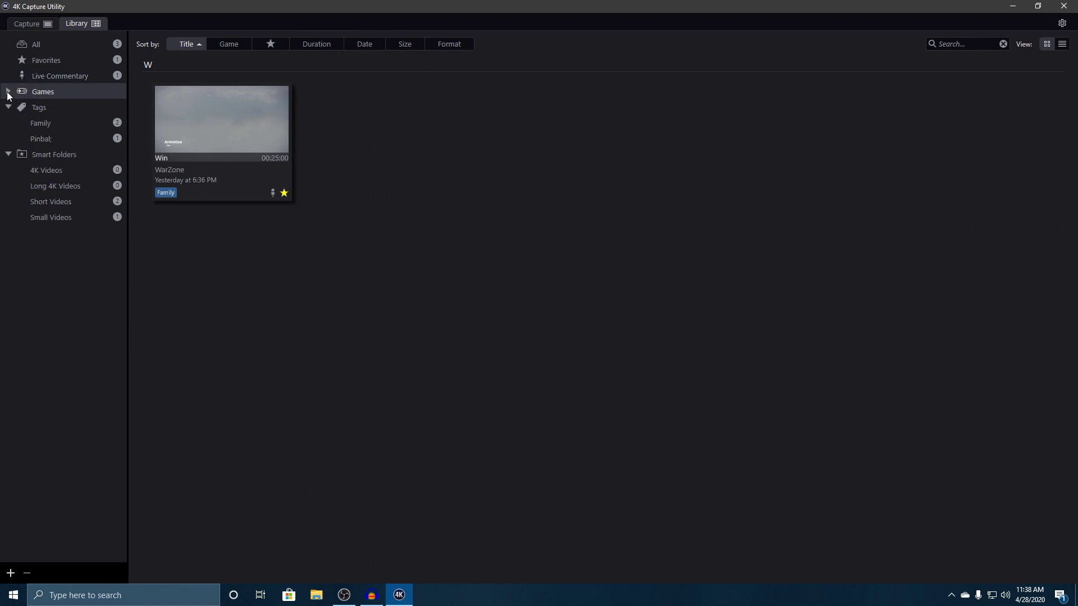
{"action": "left_click", "coordinate": [8, 93]}
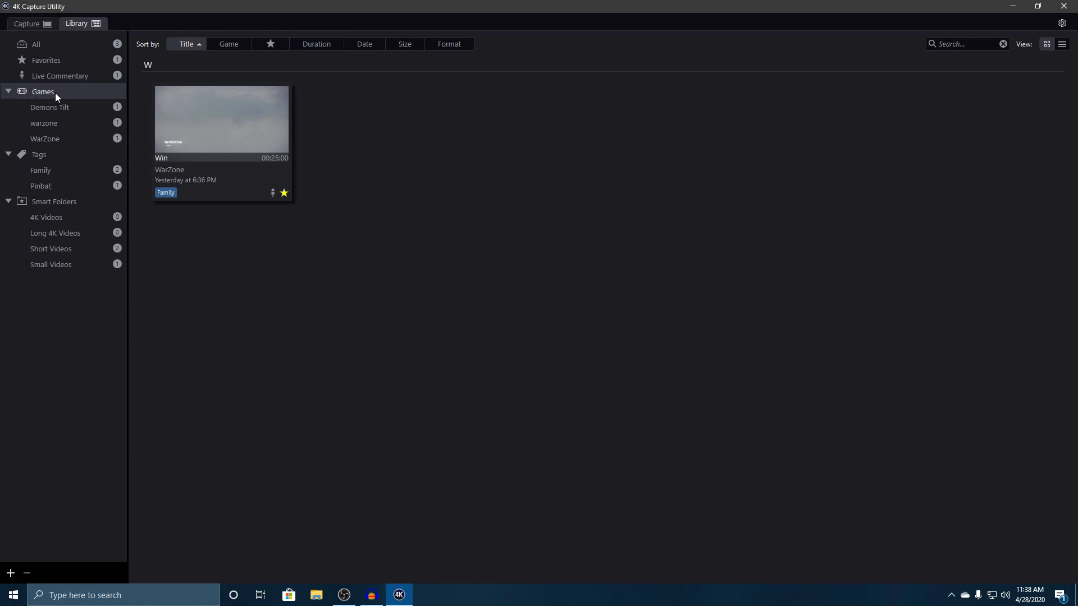
{"action": "left_click", "coordinate": [28, 23]}
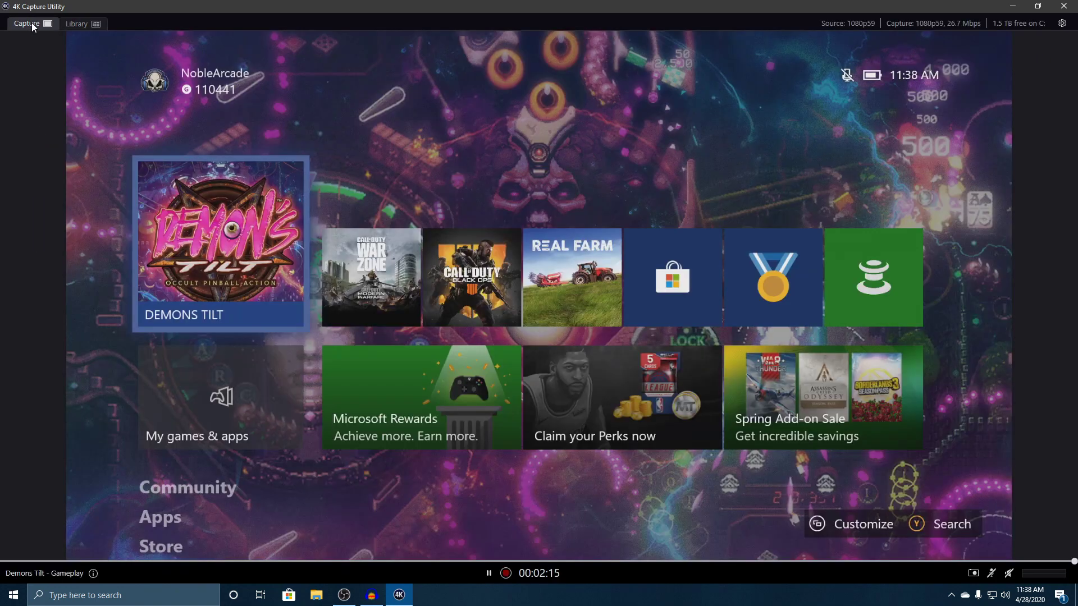
{"action": "left_click", "coordinate": [93, 574]}
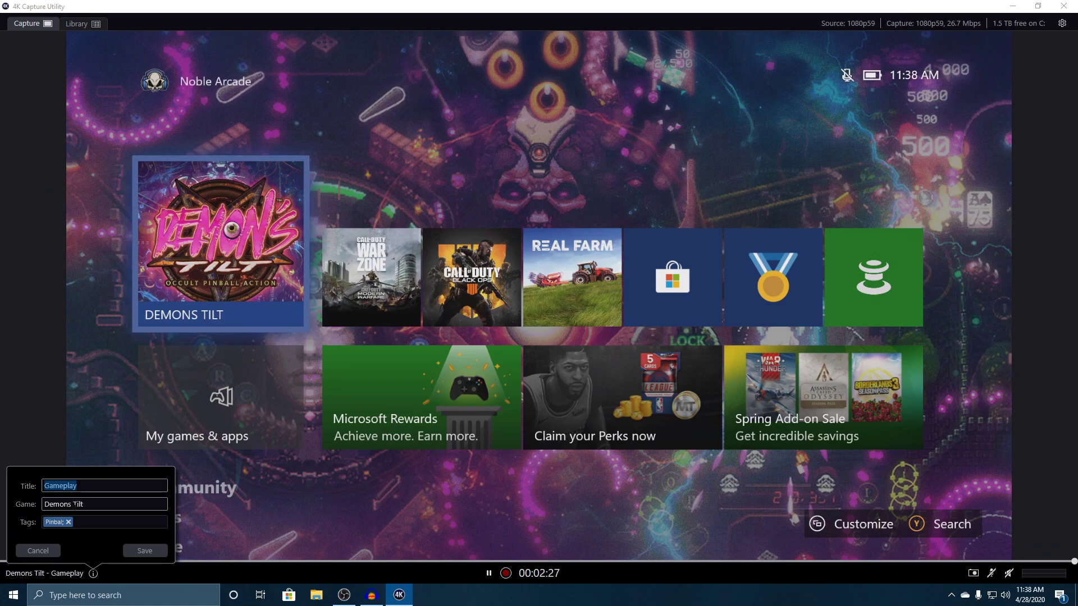
{"action": "left_click", "coordinate": [86, 27]}
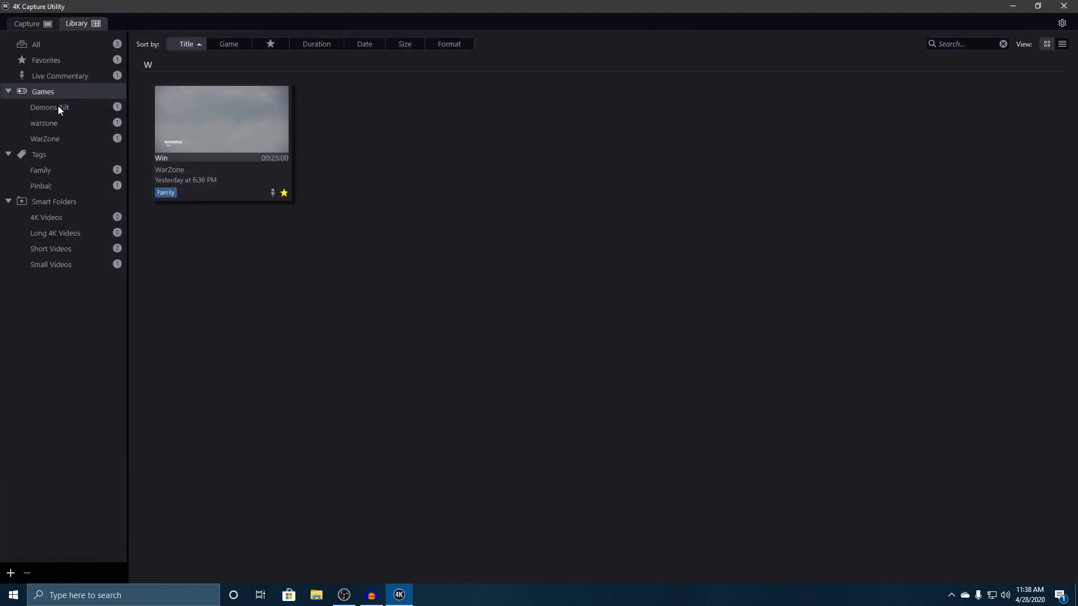
Filter by Demons Tilt, then by the Family and Pinball tags, collapsing Games and Tags
{"action": "left_click", "coordinate": [73, 106]}
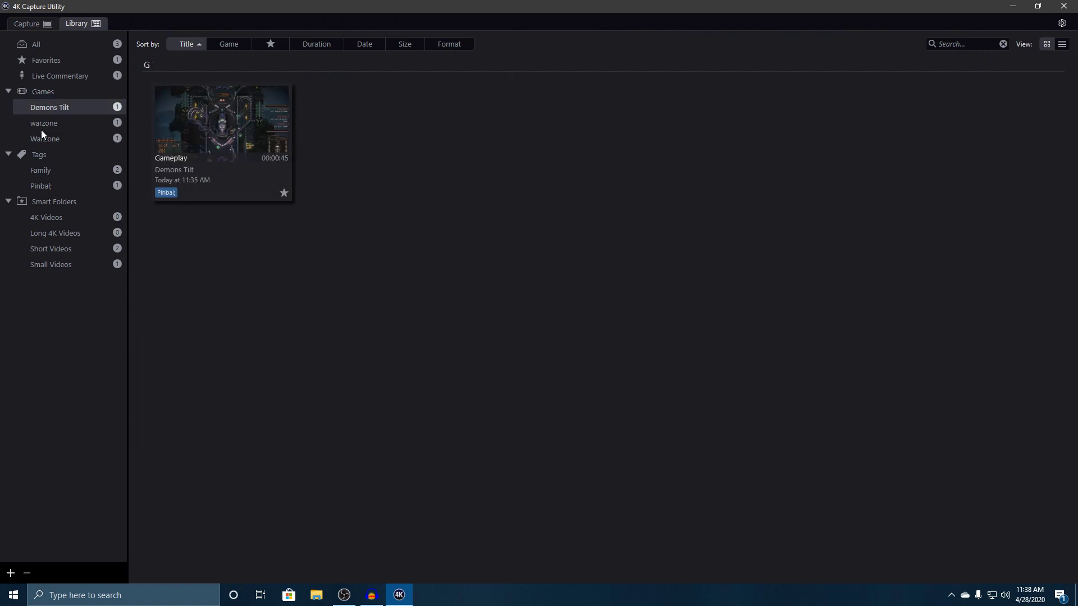
{"action": "left_click", "coordinate": [8, 91]}
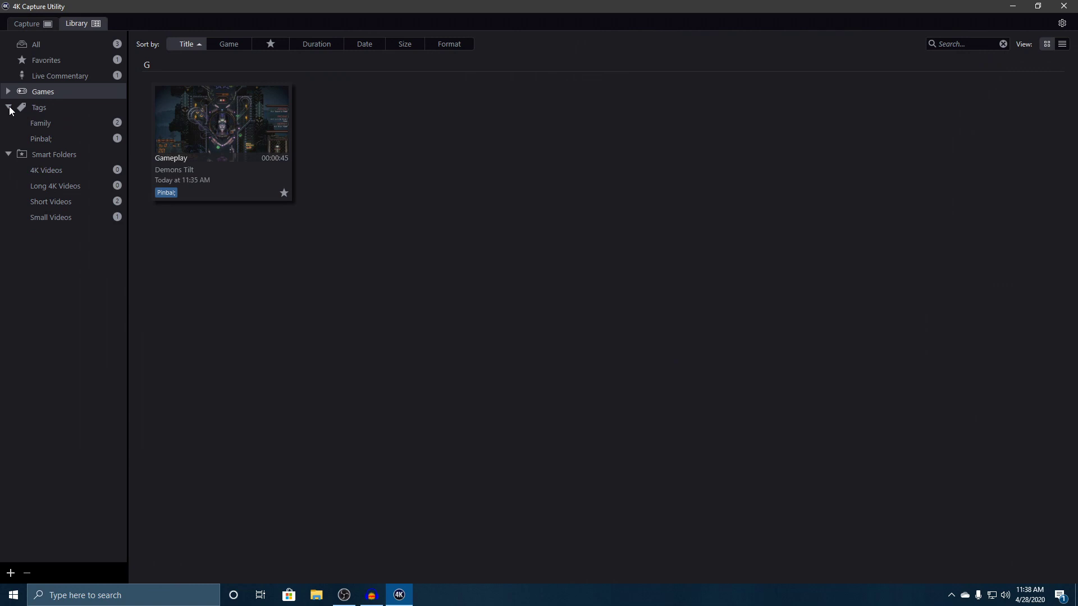
{"action": "left_click", "coordinate": [48, 129]}
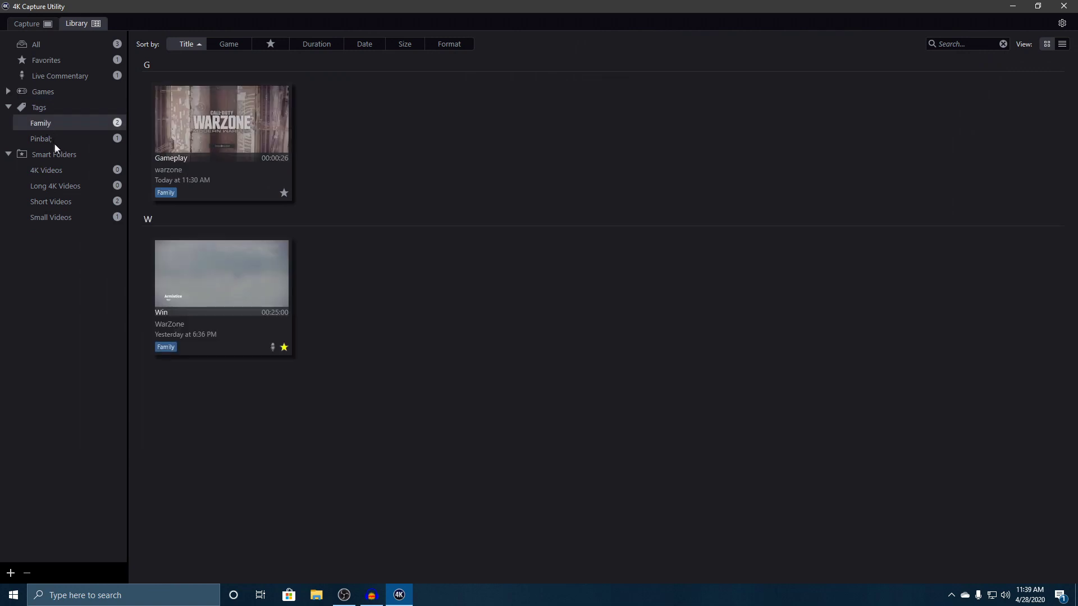
{"action": "left_click", "coordinate": [48, 145]}
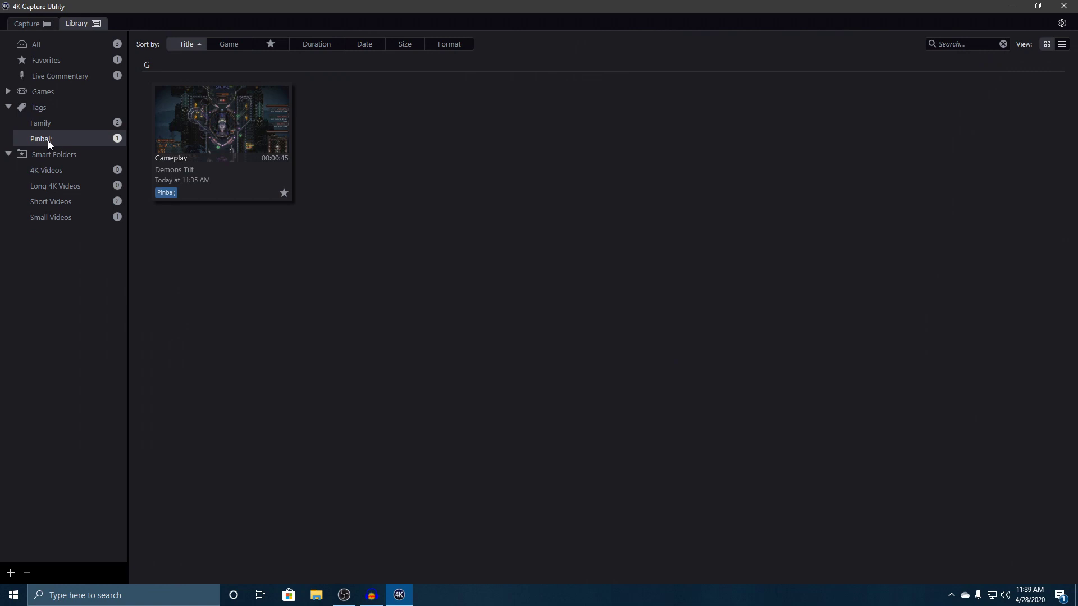
{"action": "left_click", "coordinate": [8, 107]}
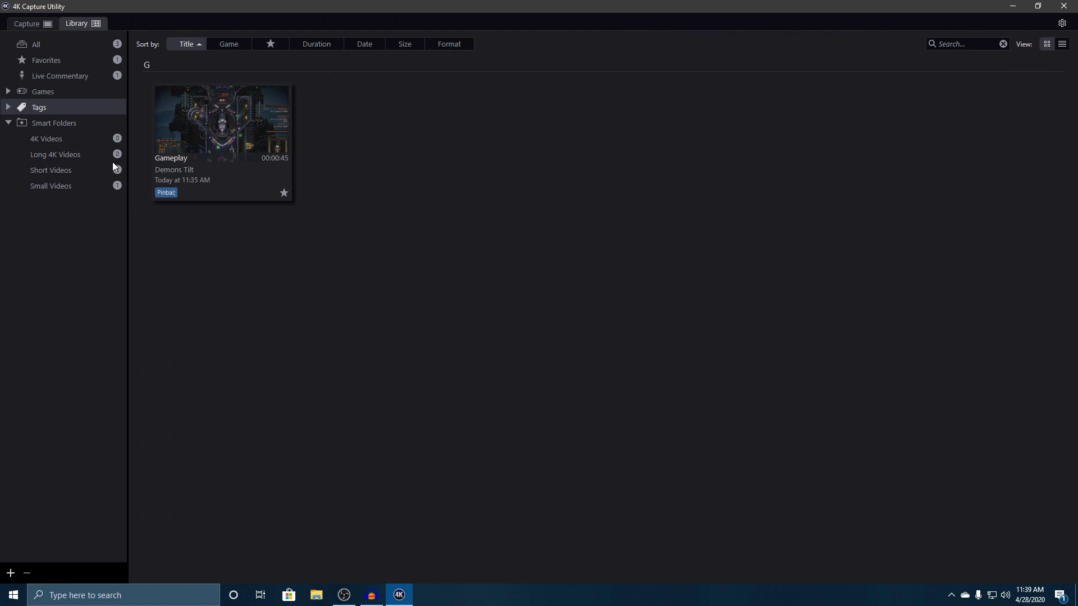
Compare the Short Videos and Small Videos smart folders, end on Short Videos, and collapse Smart Folders
{"action": "left_click", "coordinate": [62, 175]}
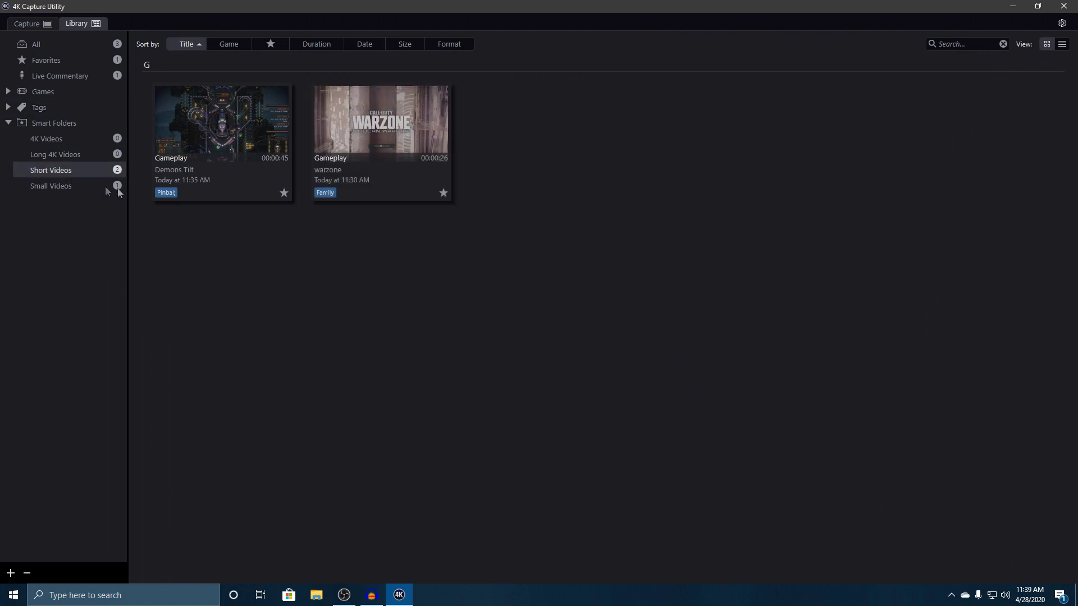
{"action": "mouse_move", "coordinate": [265, 164]}
{"action": "left_click", "coordinate": [58, 186]}
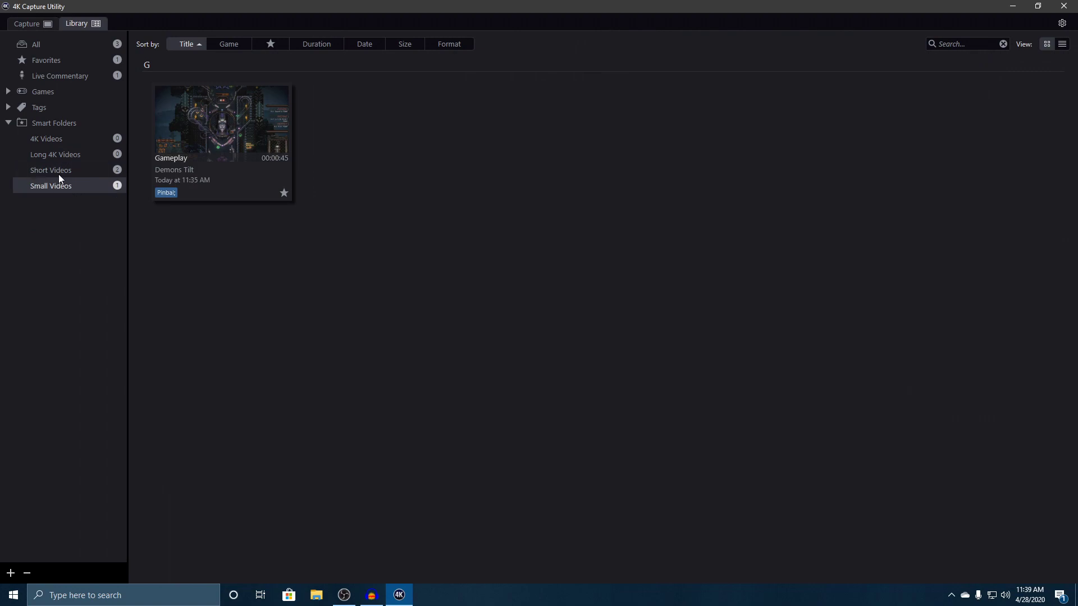
{"action": "left_click", "coordinate": [58, 175]}
{"action": "left_click", "coordinate": [57, 184]}
{"action": "left_click", "coordinate": [60, 171]}
{"action": "left_click", "coordinate": [59, 184]}
{"action": "left_click", "coordinate": [60, 176]}
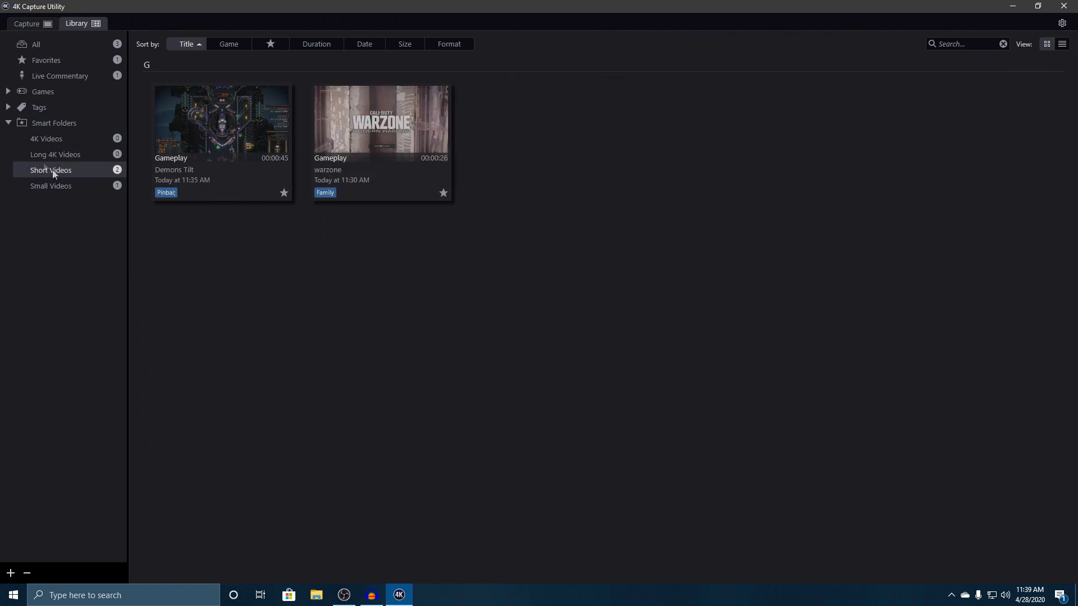
{"action": "left_click", "coordinate": [9, 126]}
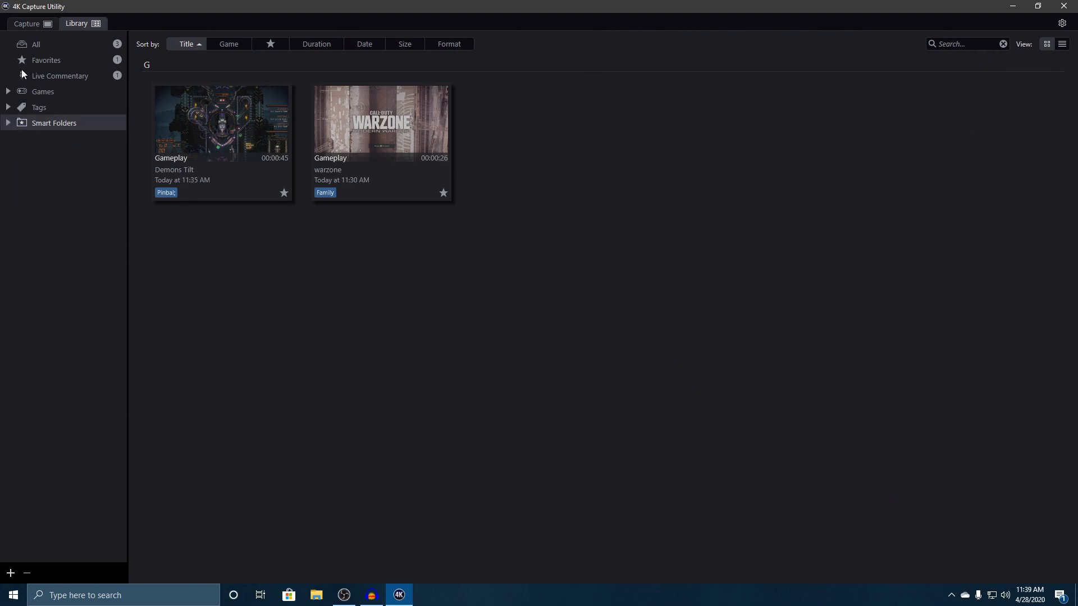
{"action": "left_click", "coordinate": [77, 51]}
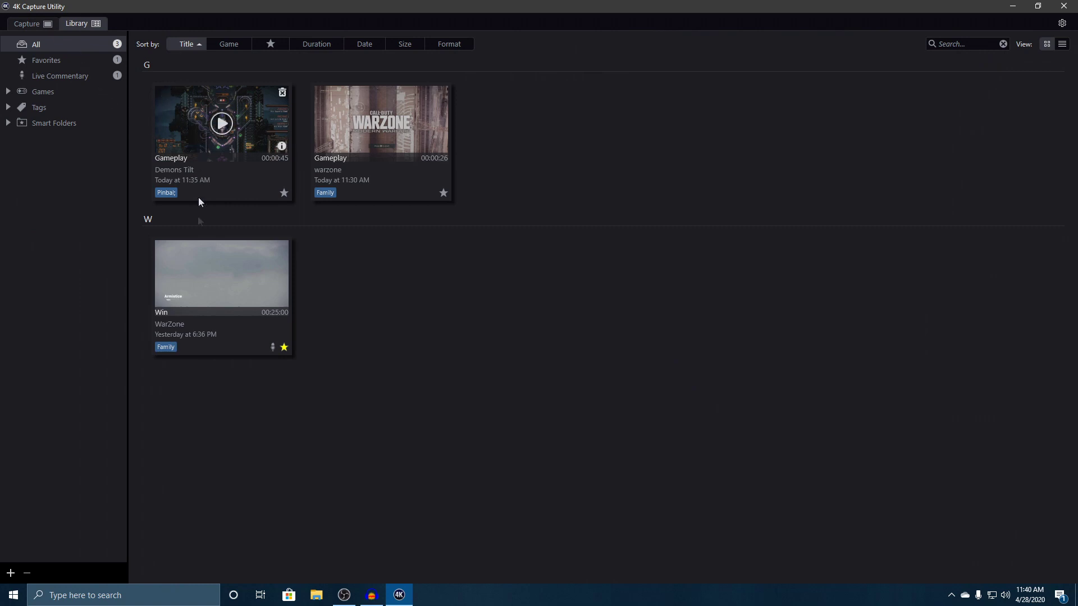
{"action": "mouse_move", "coordinate": [209, 318]}
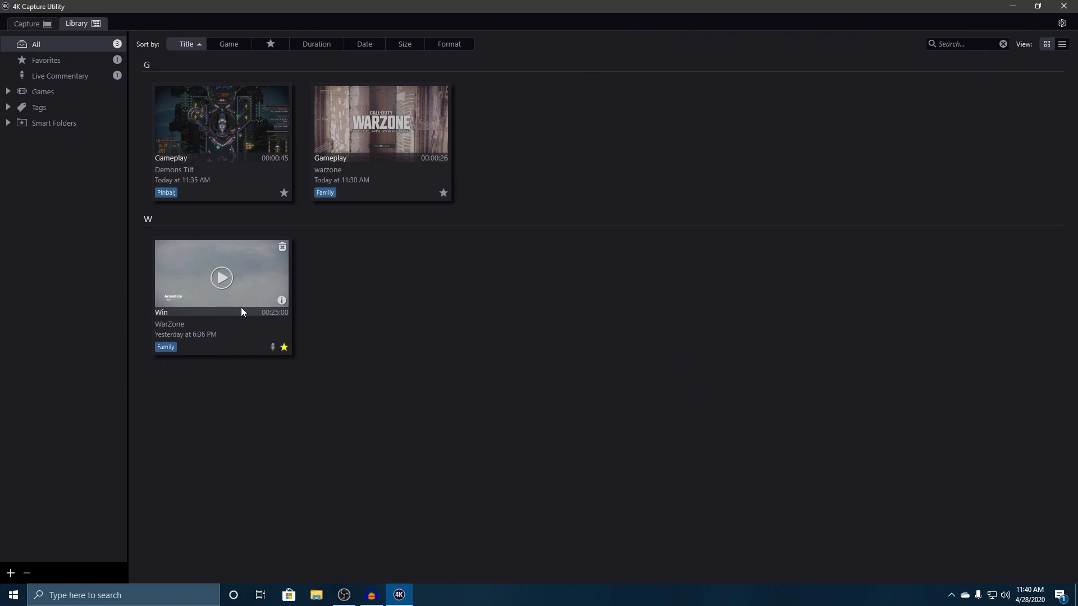
{"action": "left_click", "coordinate": [281, 301]}
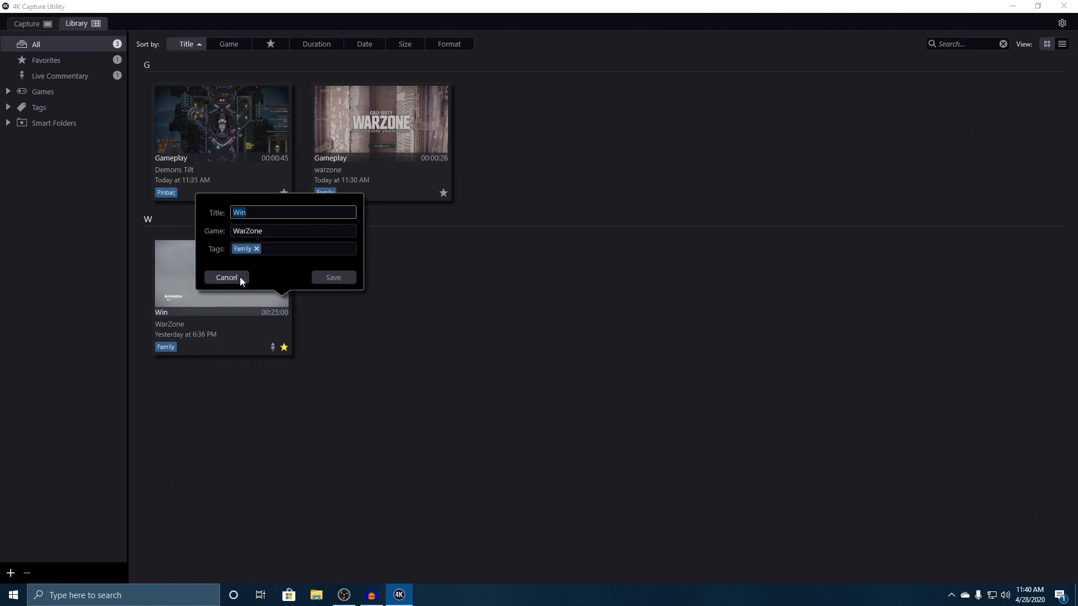
{"action": "left_click", "coordinate": [324, 278]}
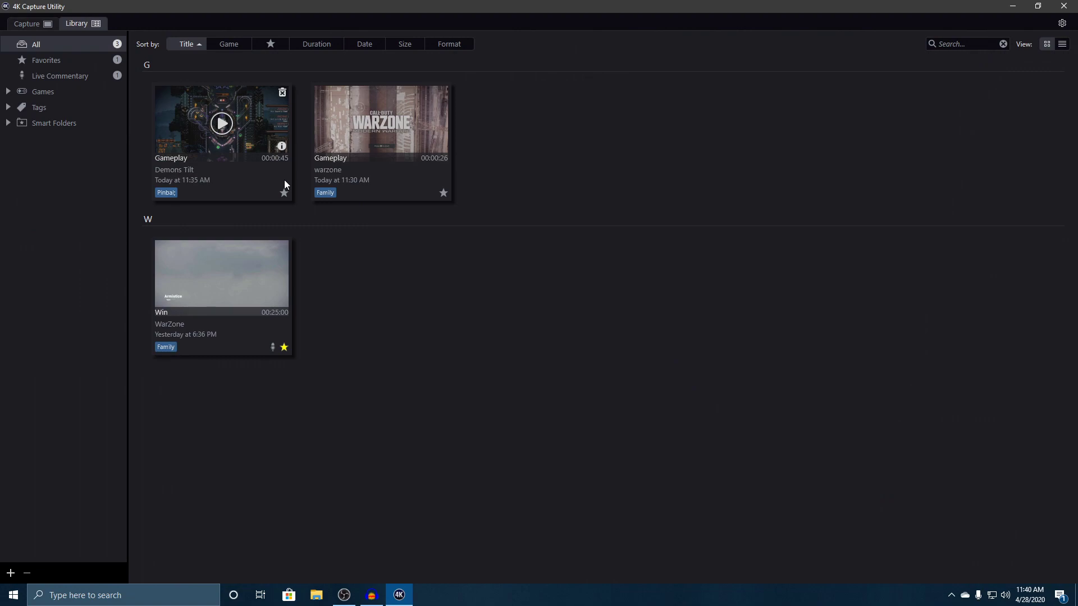
{"action": "left_click", "coordinate": [282, 147]}
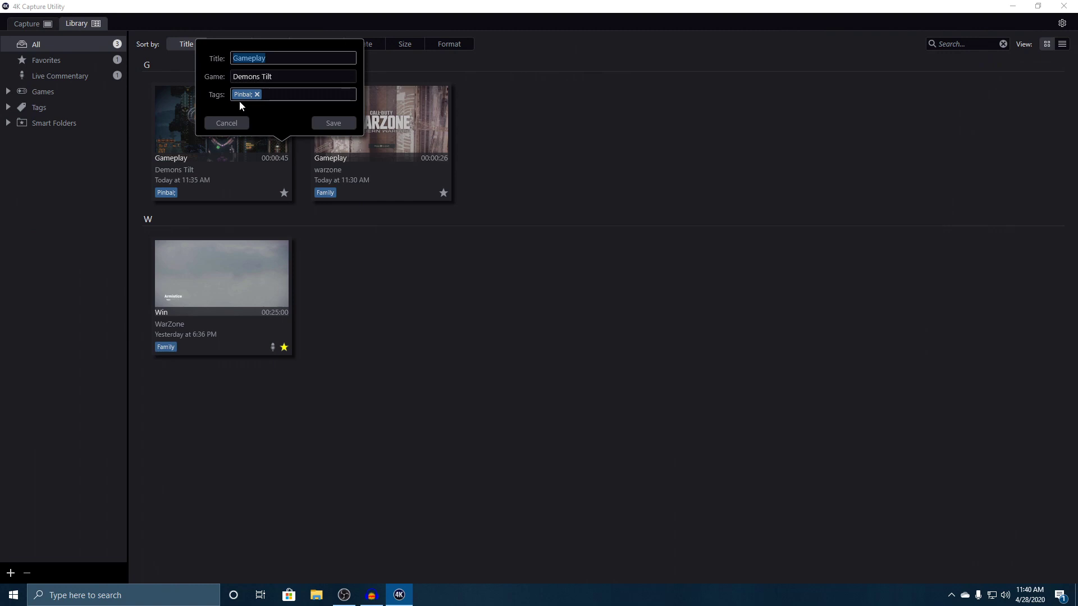
{"action": "left_click", "coordinate": [232, 126]}
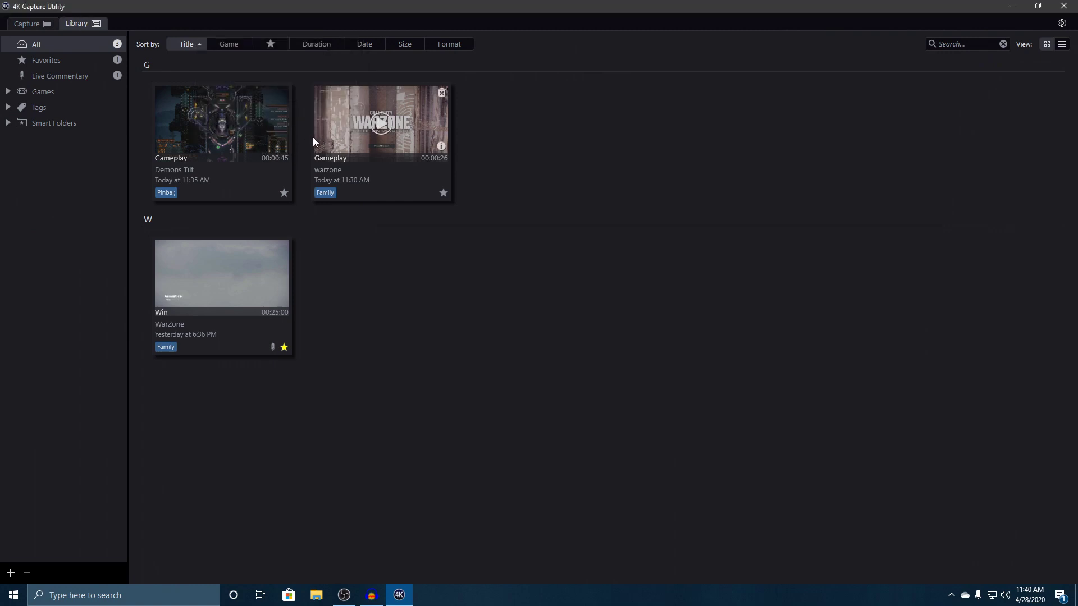
Delete the warzone and Demons Tilt Gameplay clips, leaving only the WarZone 'Win' clip
{"action": "left_click", "coordinate": [441, 93]}
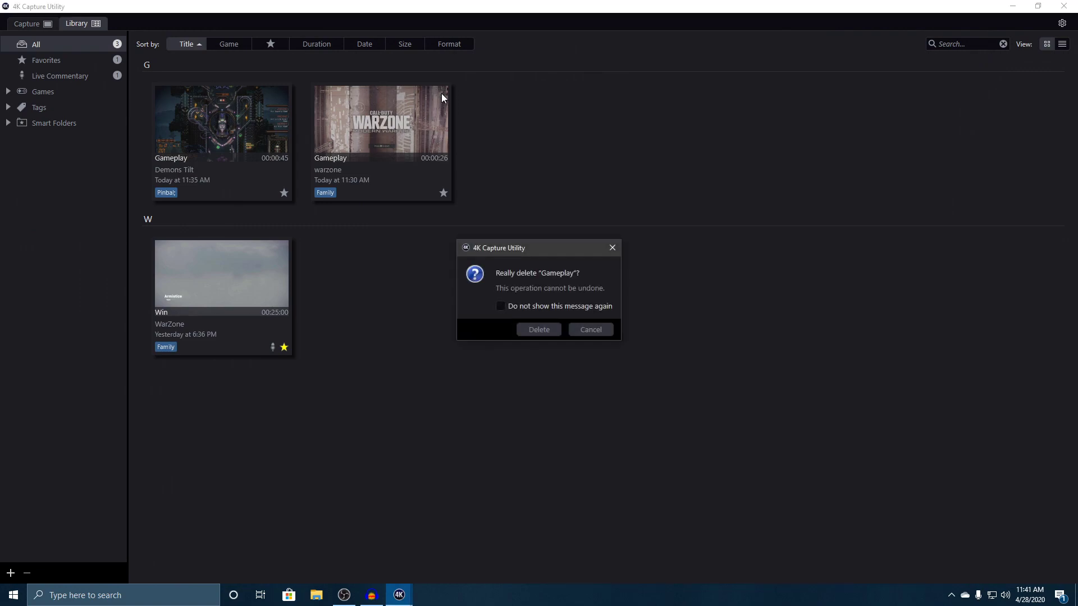
{"action": "left_click", "coordinate": [538, 330]}
{"action": "mouse_move", "coordinate": [272, 130]}
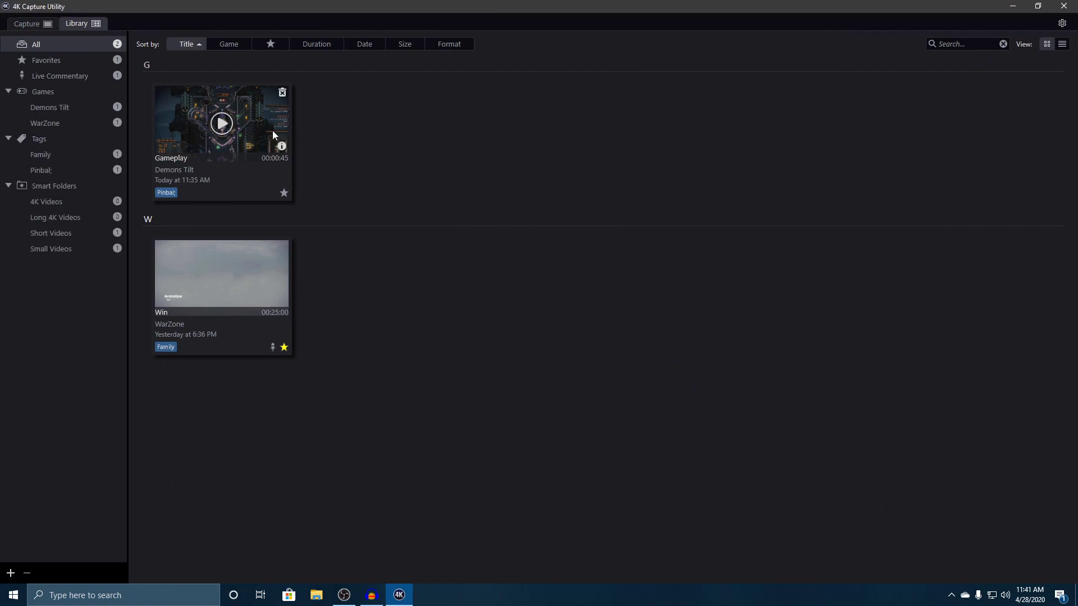
{"action": "left_click", "coordinate": [282, 93]}
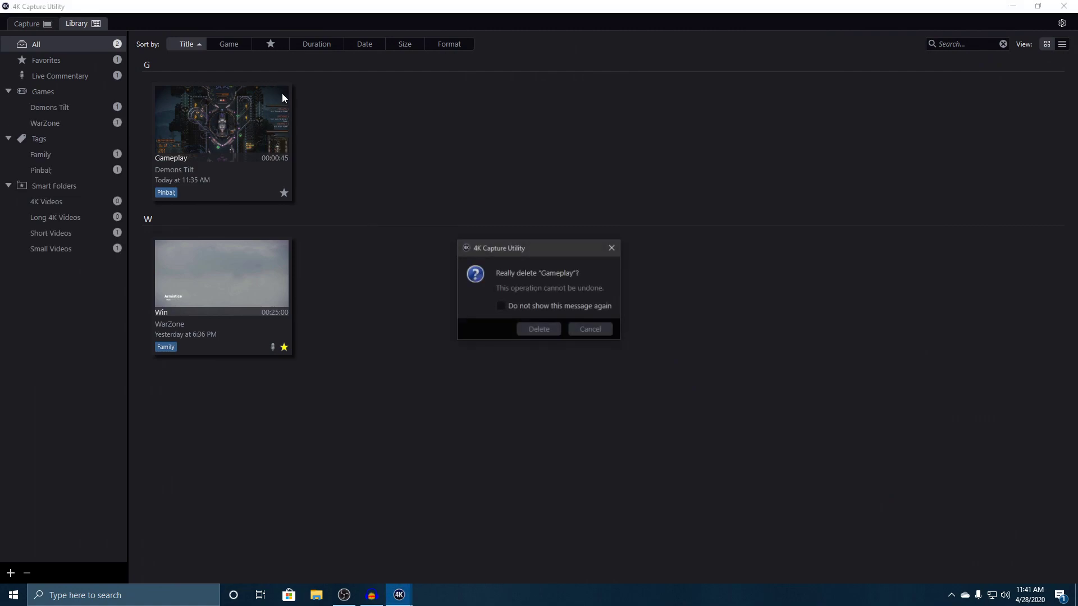
{"action": "left_click", "coordinate": [538, 330]}
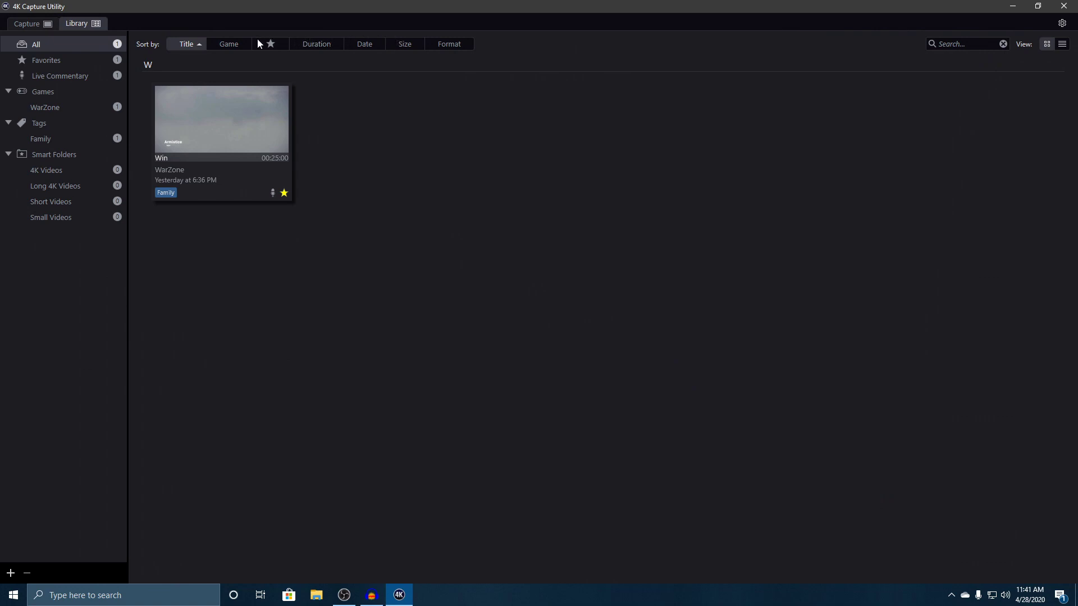
{"action": "left_click", "coordinate": [227, 48]}
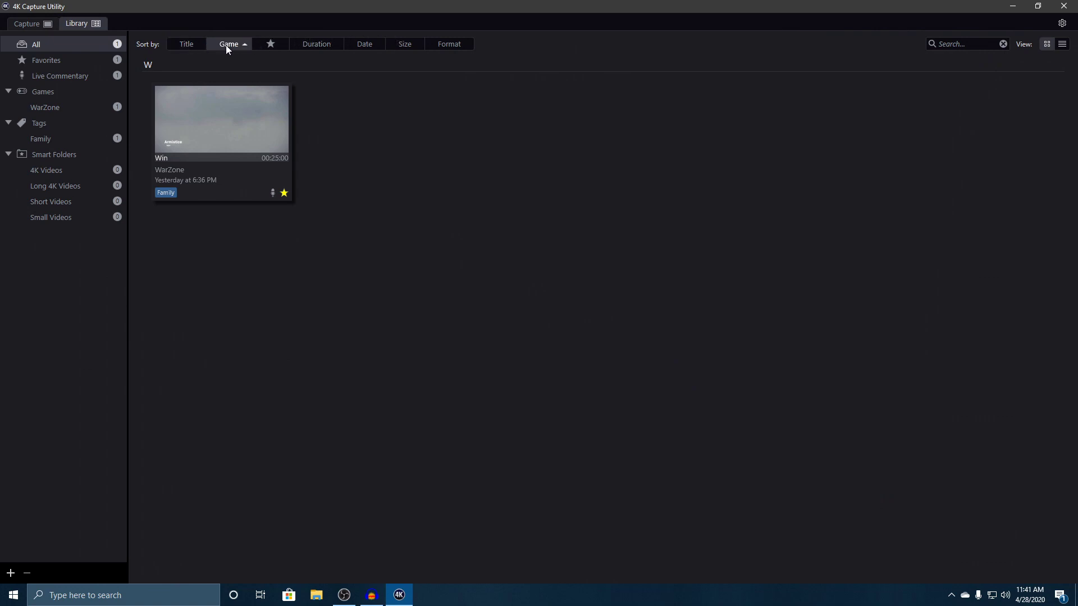
{"action": "left_click", "coordinate": [273, 43]}
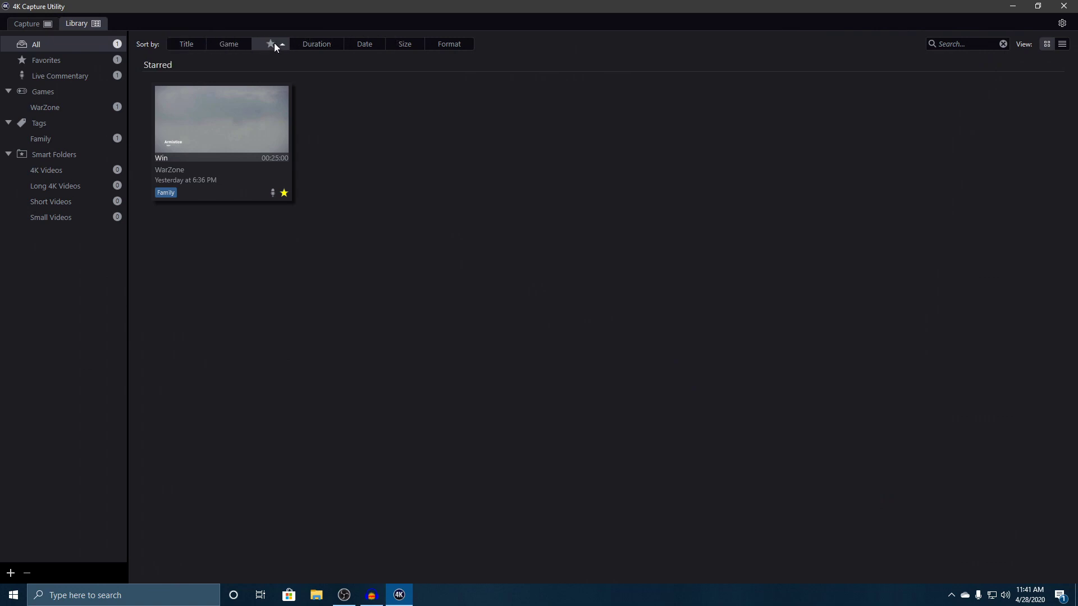
{"action": "left_click", "coordinate": [319, 47]}
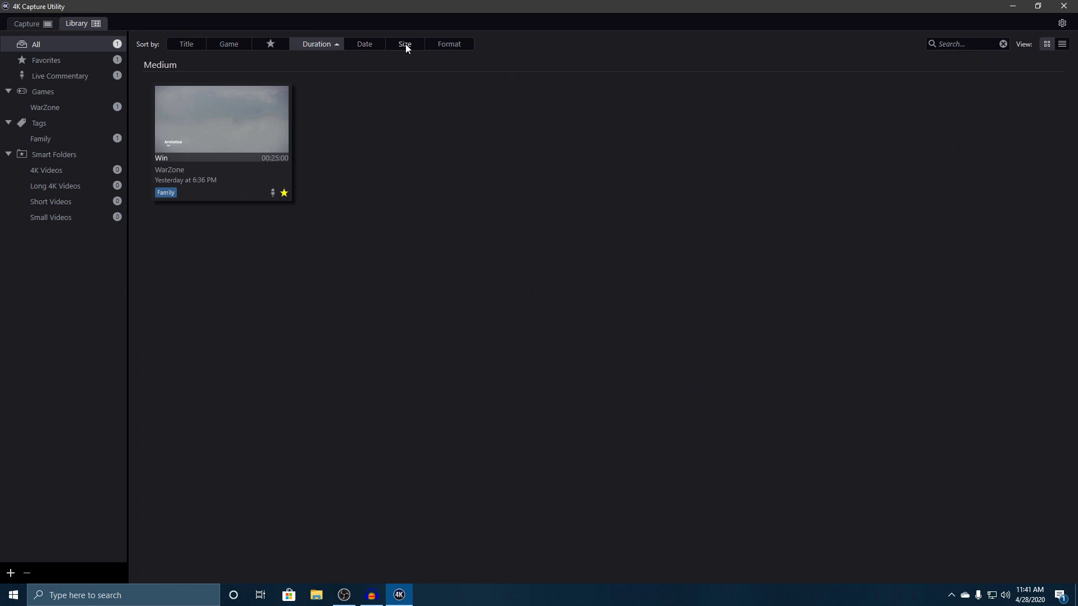
{"action": "left_click", "coordinate": [447, 45]}
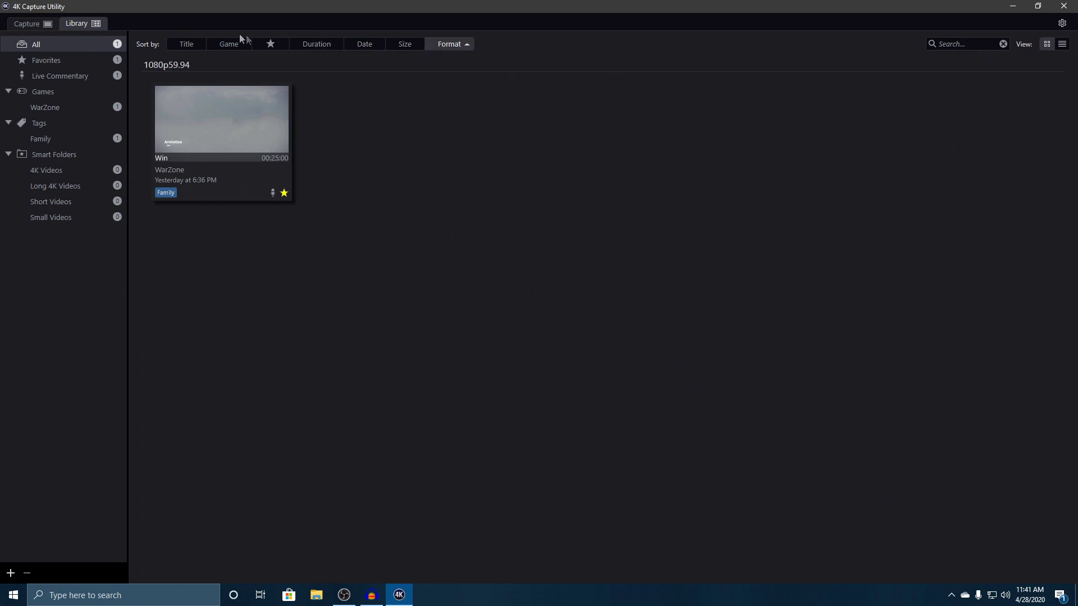
{"action": "left_click", "coordinate": [196, 45]}
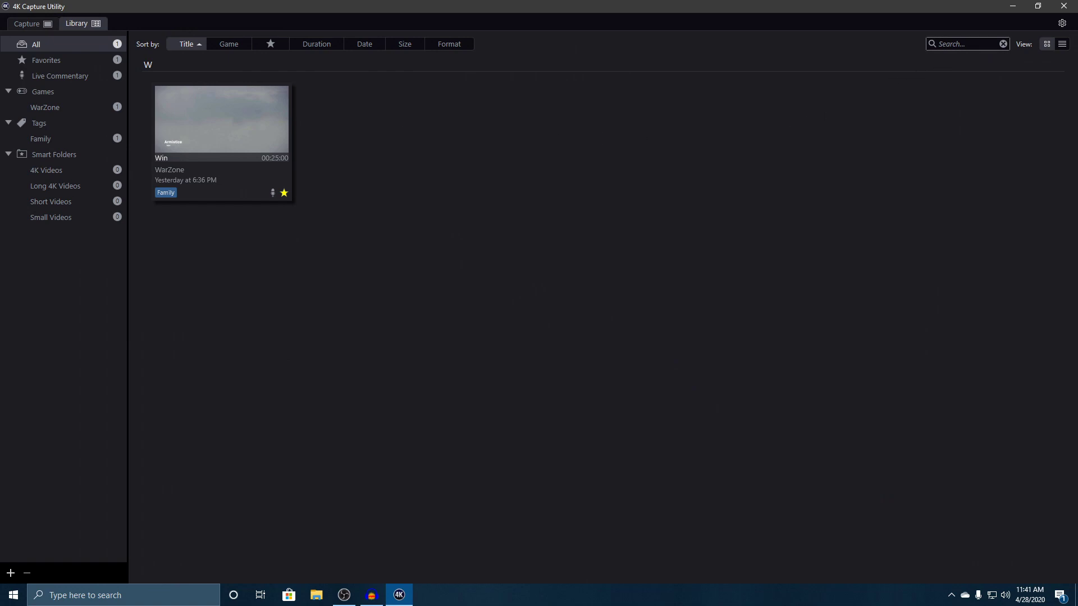
{"action": "left_click", "coordinate": [26, 23]}
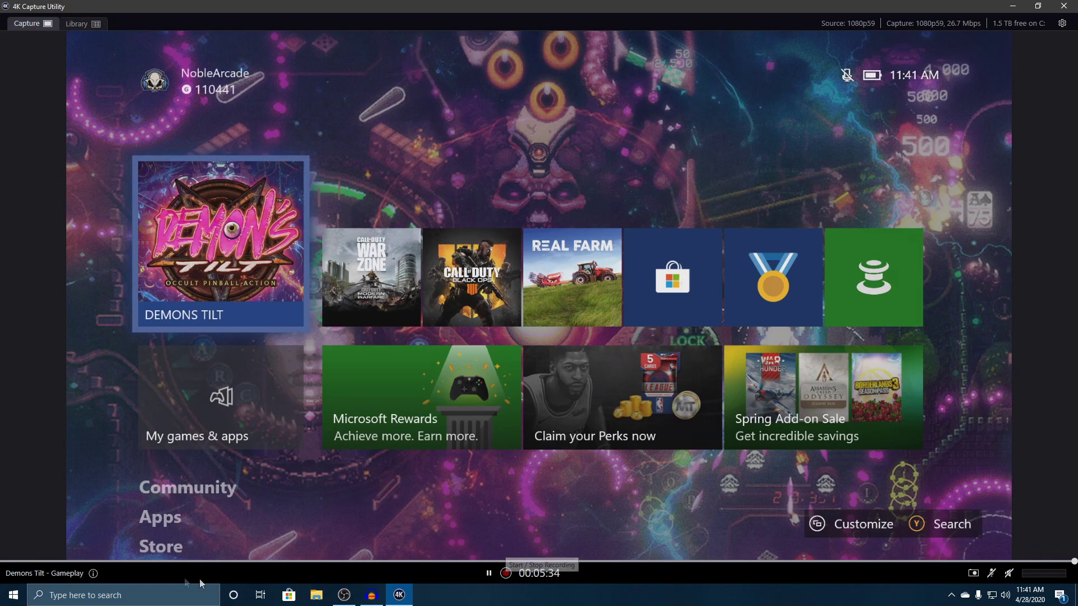
Change the live capture's game from Demons Tilt to 'blah' and save it
{"action": "left_click", "coordinate": [93, 573]}
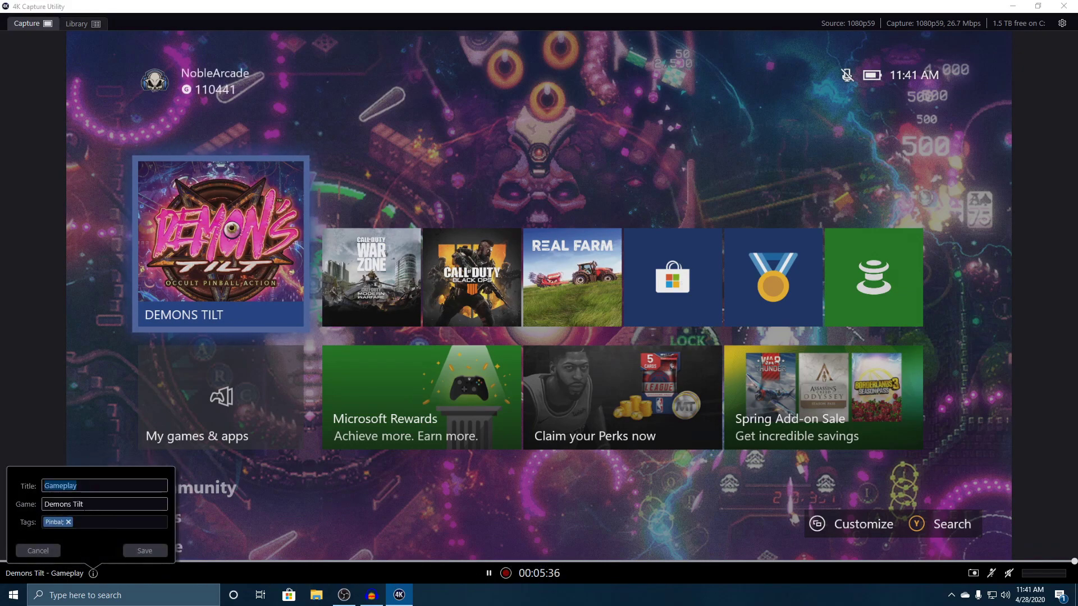
{"action": "left_click_drag", "start_coordinate": [84, 504], "coordinate": [39, 500]}
{"action": "type", "text": "b"}
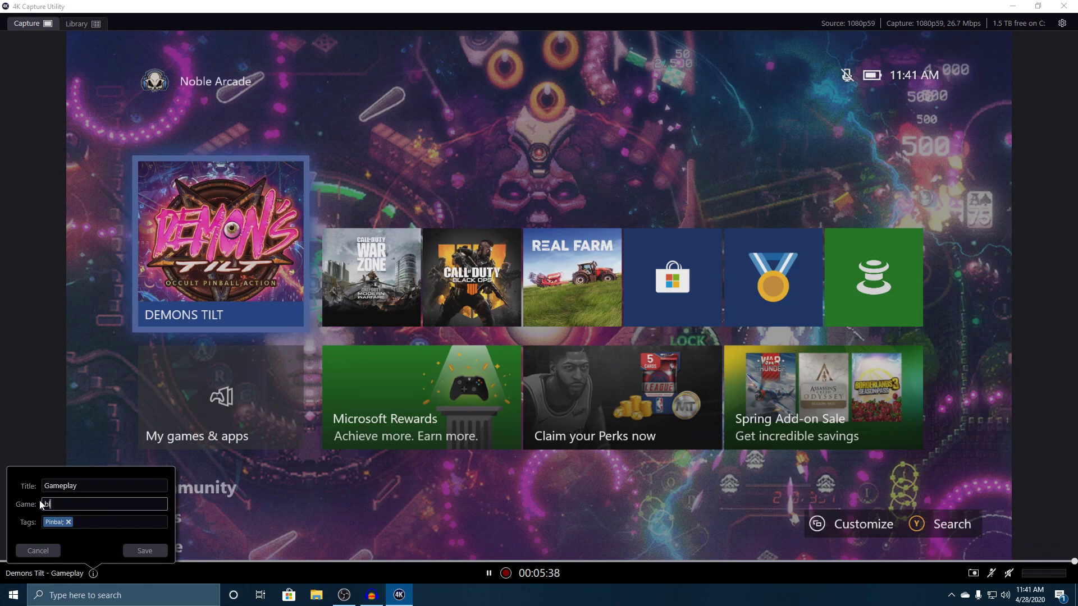
{"action": "type", "text": "lah"}
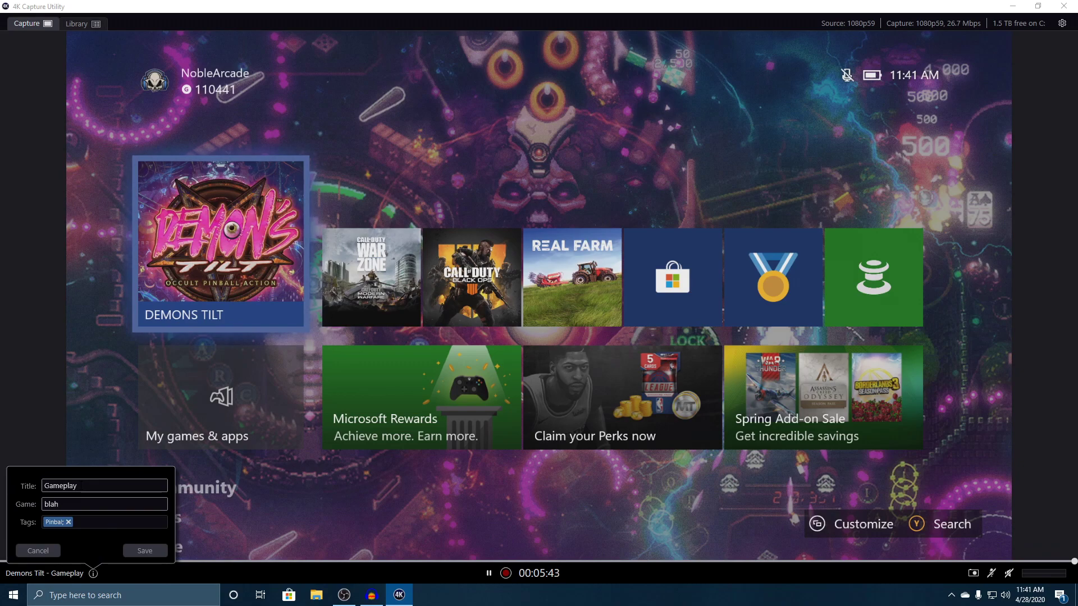
{"action": "left_click", "coordinate": [144, 552]}
Record a short 3-second Gameplay clip of the live capture
{"action": "left_click", "coordinate": [506, 573]}
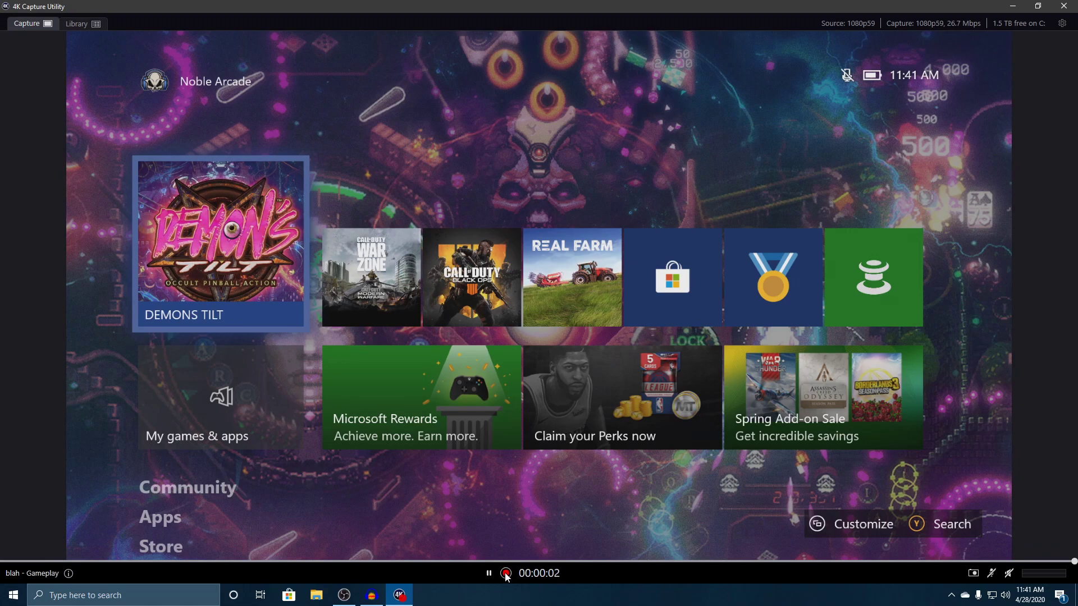
{"action": "left_click", "coordinate": [506, 573]}
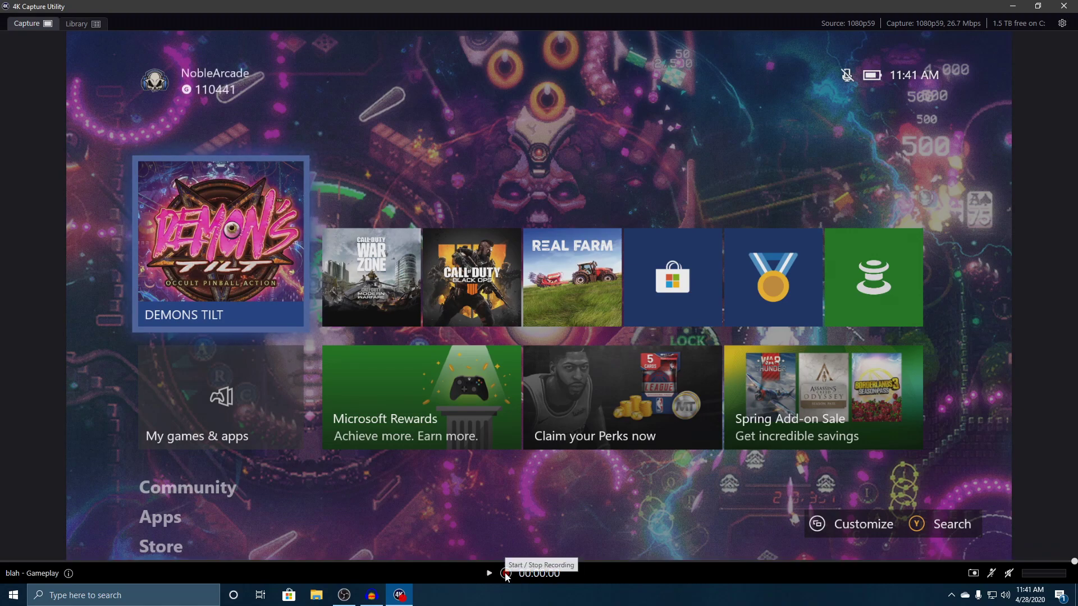
{"action": "left_click", "coordinate": [96, 25]}
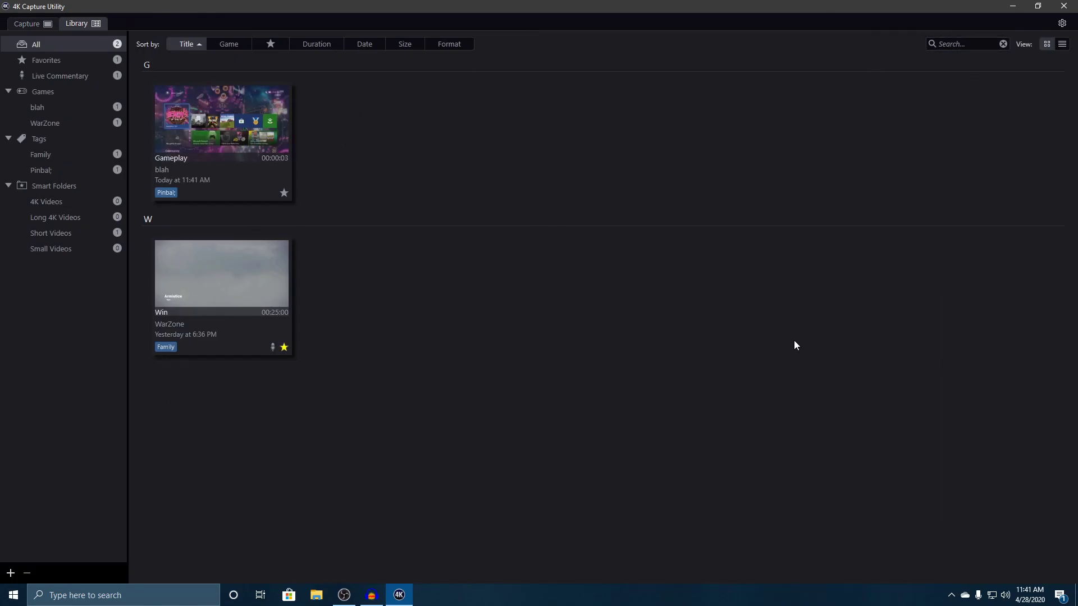
Search the library for 'blah', then clear the search so both clips show
{"action": "left_click", "coordinate": [953, 45]}
{"action": "type", "text": "bl"}
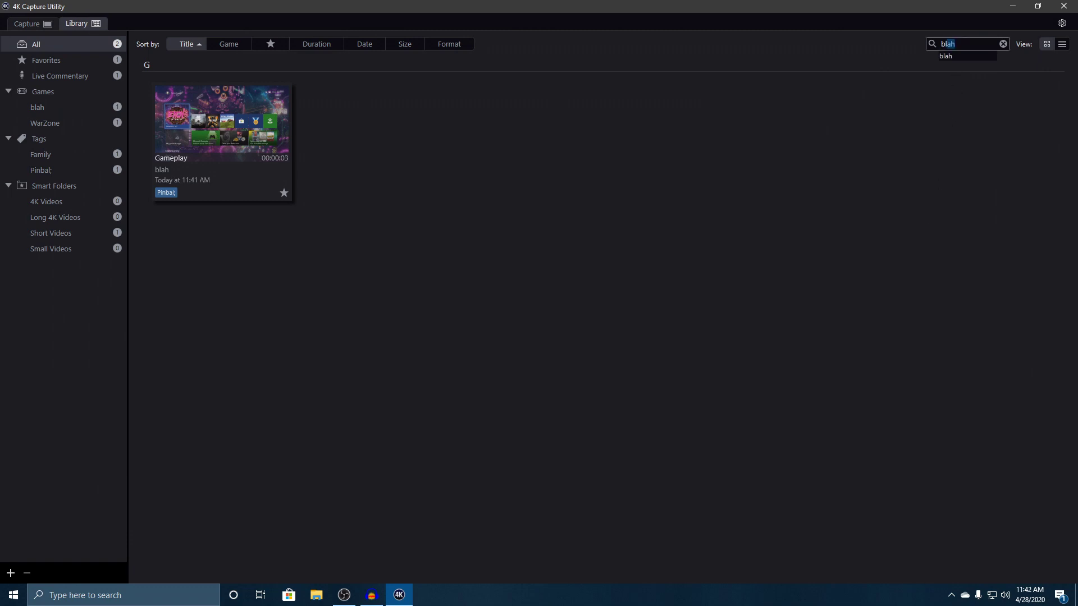
{"action": "type", "text": "ah"}
{"action": "mouse_move", "coordinate": [248, 180]}
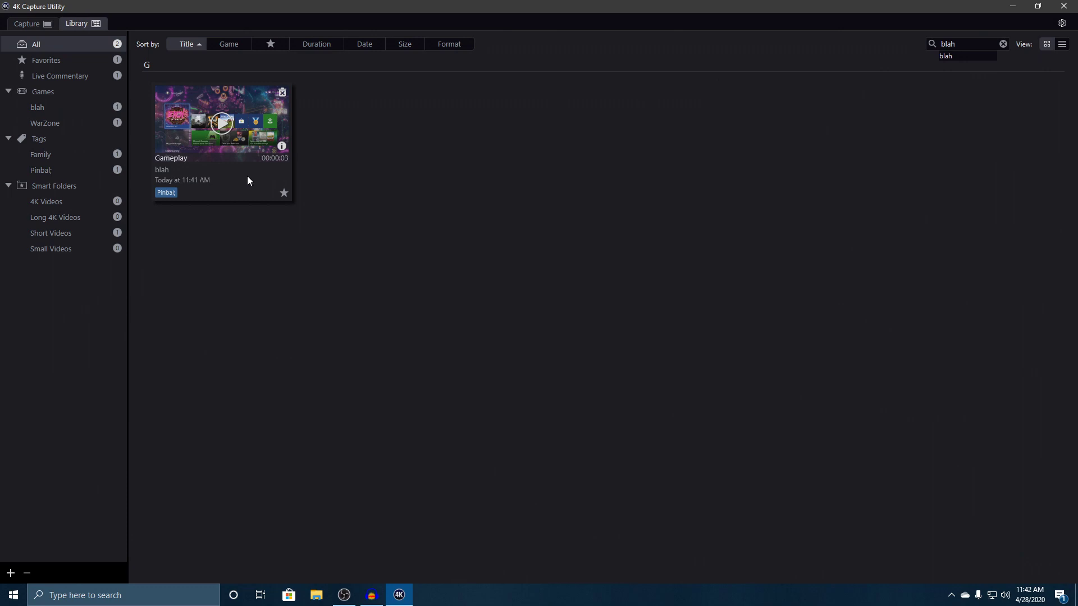
{"action": "left_click", "coordinate": [1004, 44]}
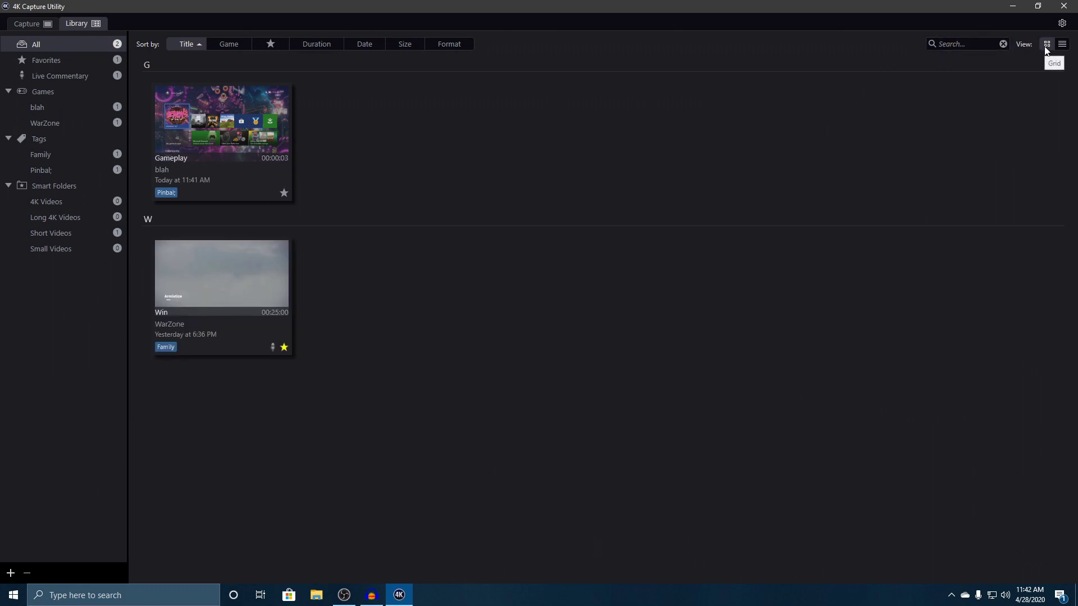
{"action": "left_click", "coordinate": [1062, 44]}
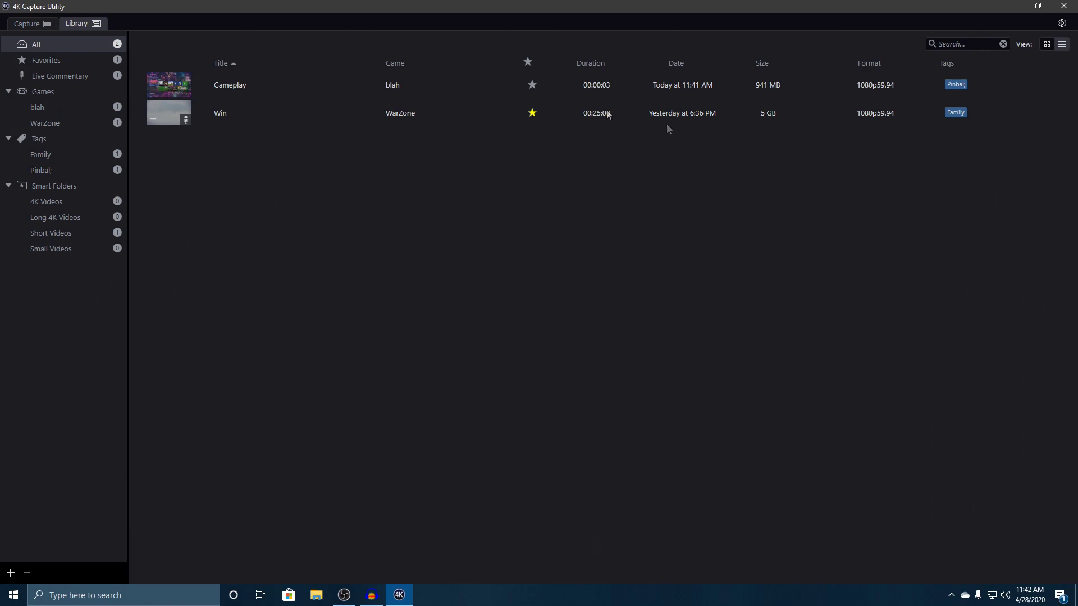
{"action": "left_click", "coordinate": [1049, 45]}
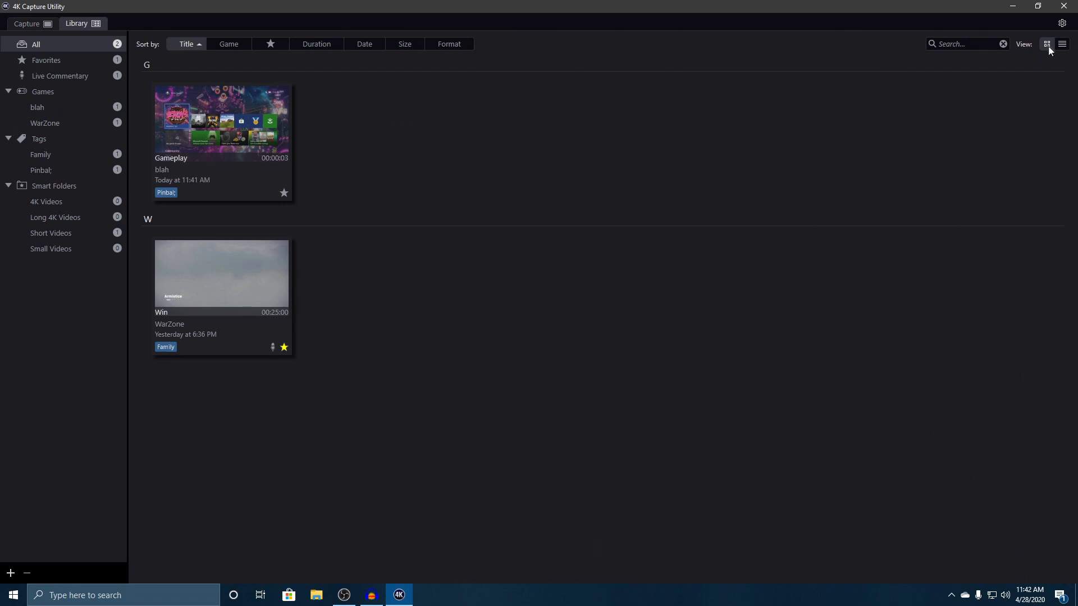